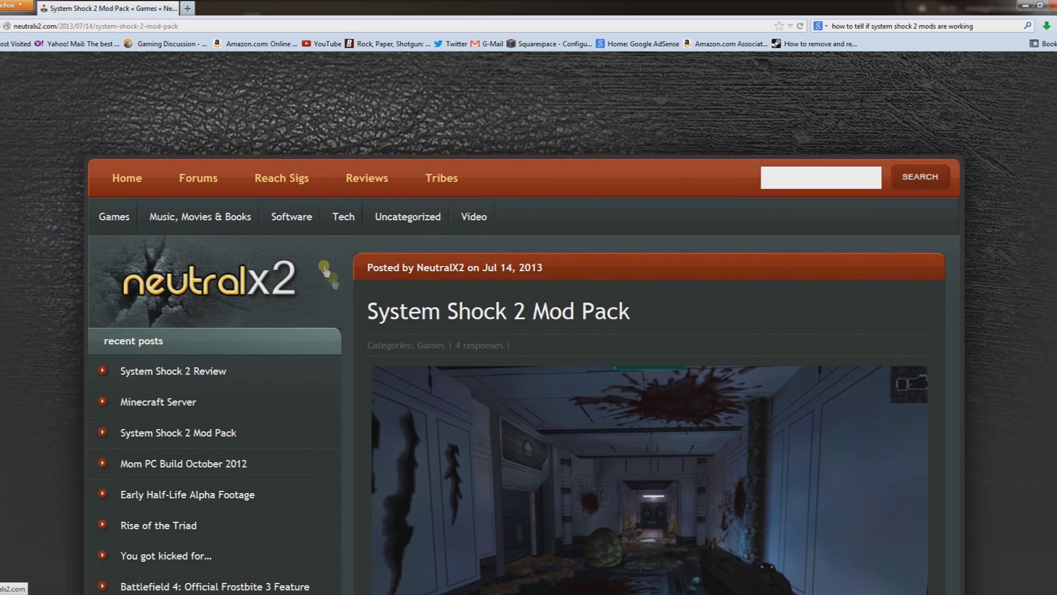
Scroll through the neutralx2 mod pack post's mod list and back up to its Download section
{"action": "scroll", "coordinate": [149, 260], "scroll_direction": "down", "scroll_amount": 6}
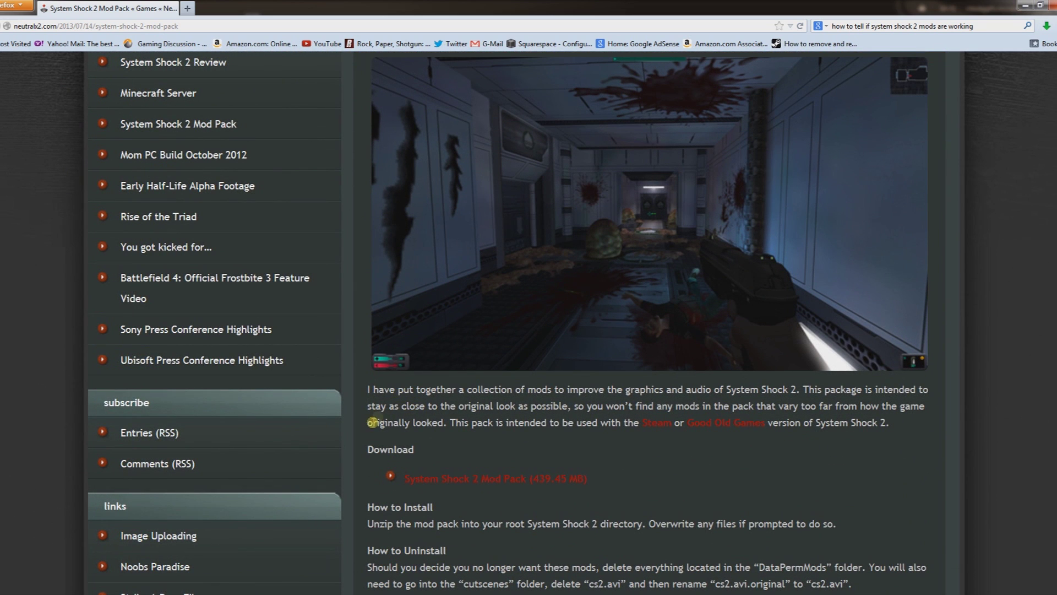
{"action": "scroll", "coordinate": [477, 492], "scroll_direction": "down", "scroll_amount": 6}
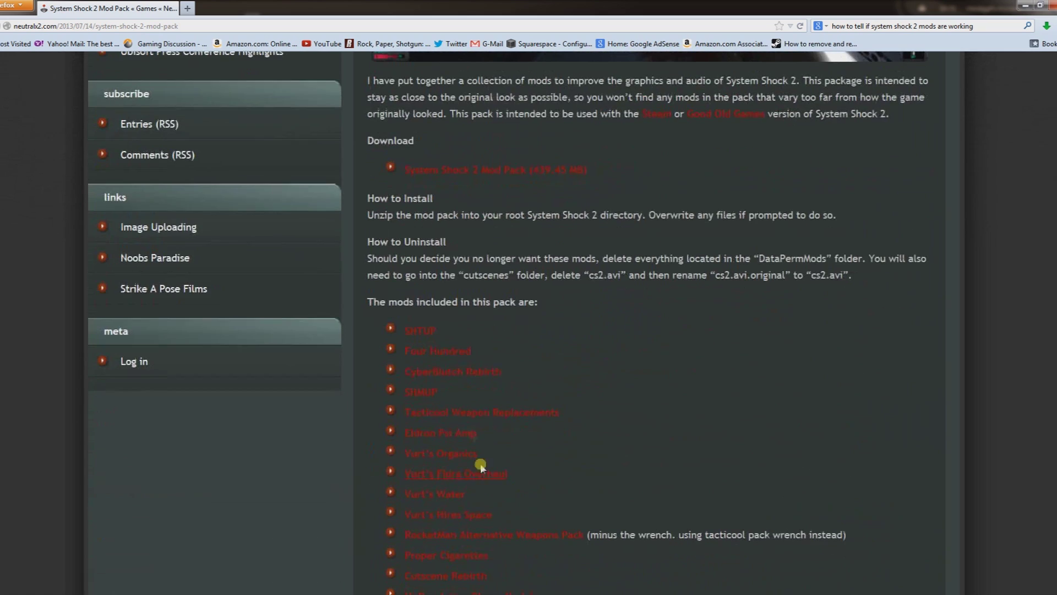
{"action": "scroll", "coordinate": [437, 454], "scroll_direction": "down", "scroll_amount": 6}
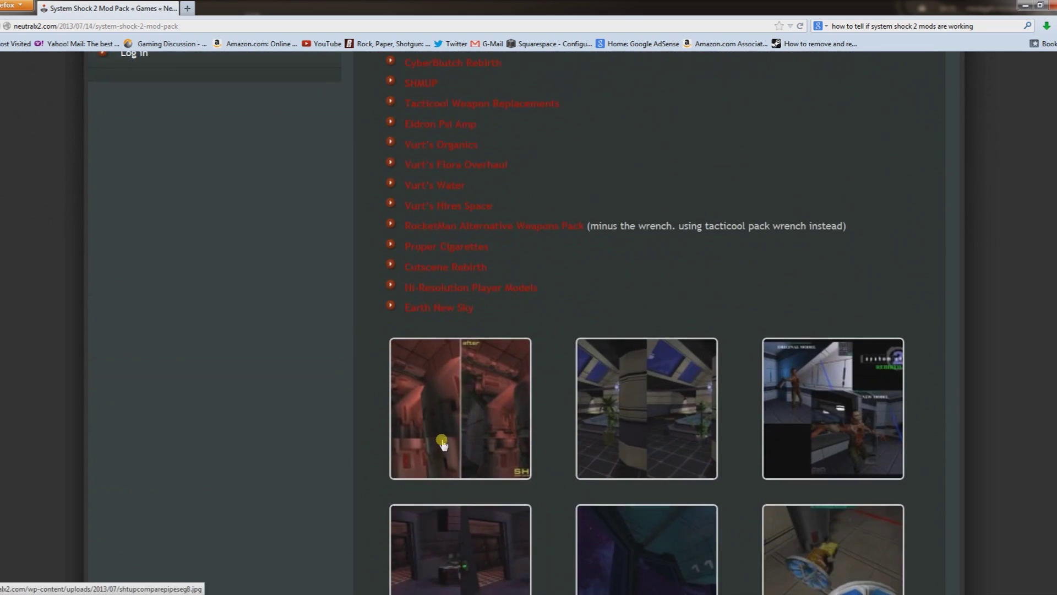
{"action": "scroll", "coordinate": [435, 440], "scroll_direction": "up", "scroll_amount": 4}
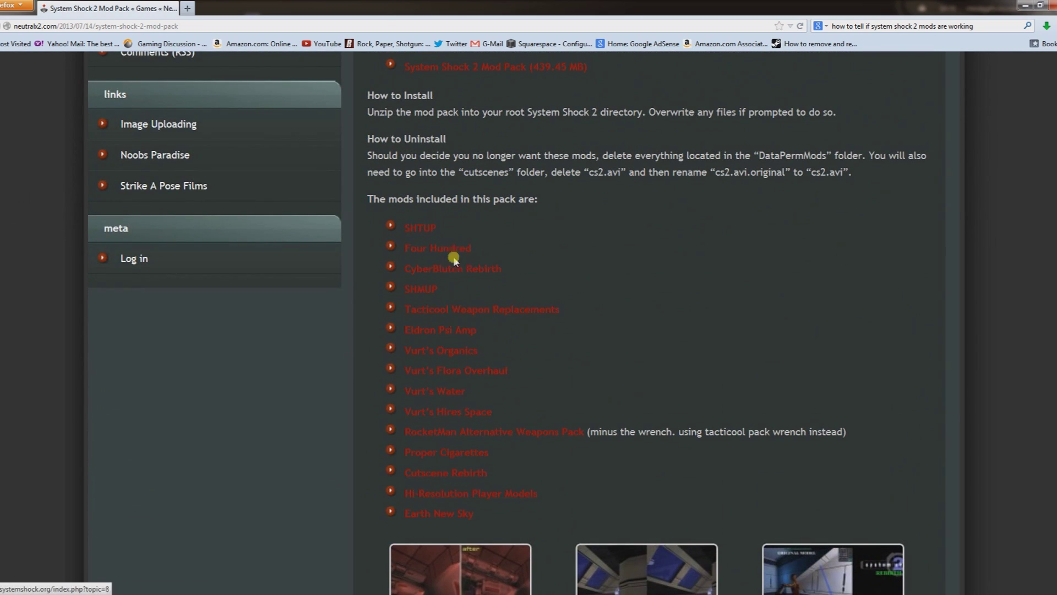
{"action": "scroll", "coordinate": [578, 454], "scroll_direction": "up", "scroll_amount": 6}
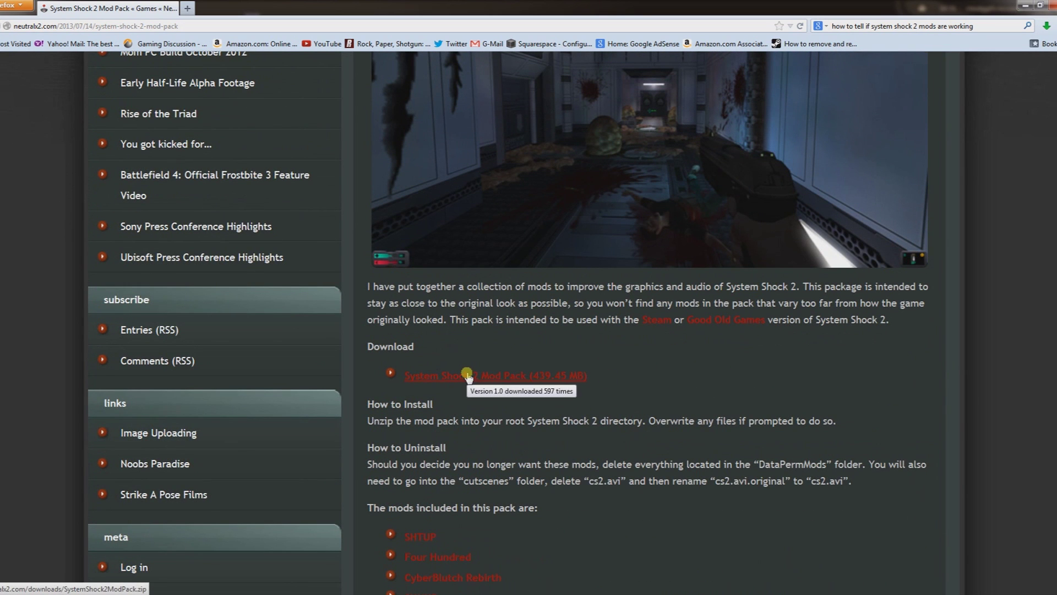
Save the System Shock 2 Mod Pack zip and show the downloaded file in its Downloads folder
{"action": "left_click", "coordinate": [515, 379]}
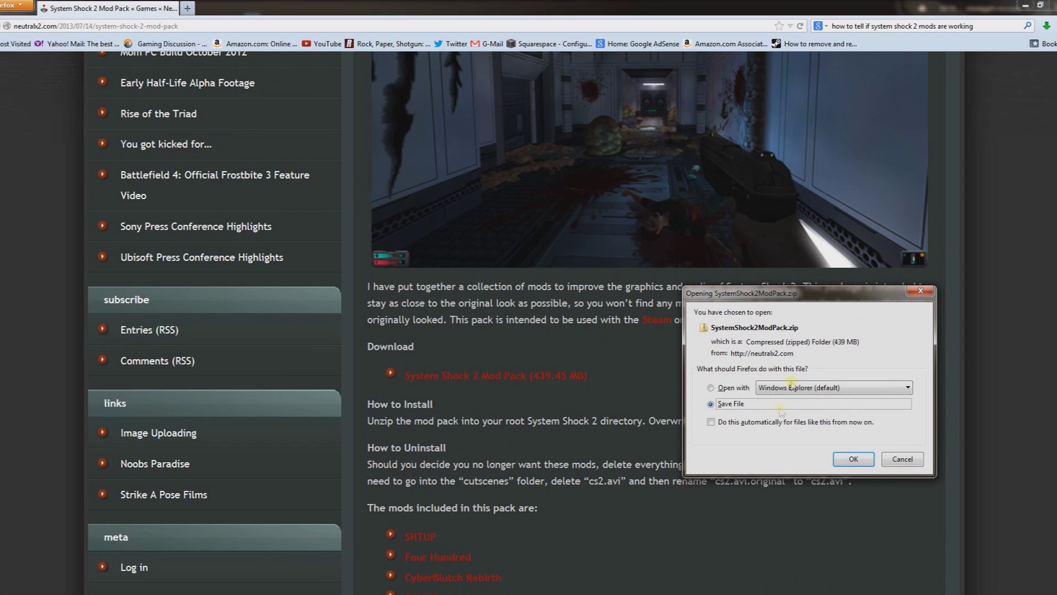
{"action": "left_click", "coordinate": [852, 459]}
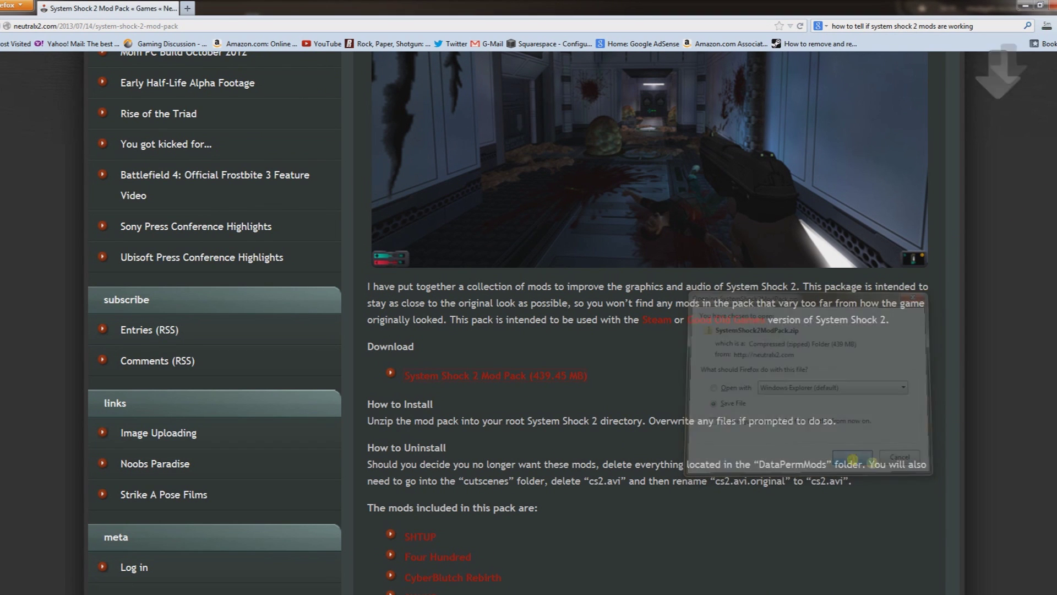
{"action": "left_click", "coordinate": [1046, 24]}
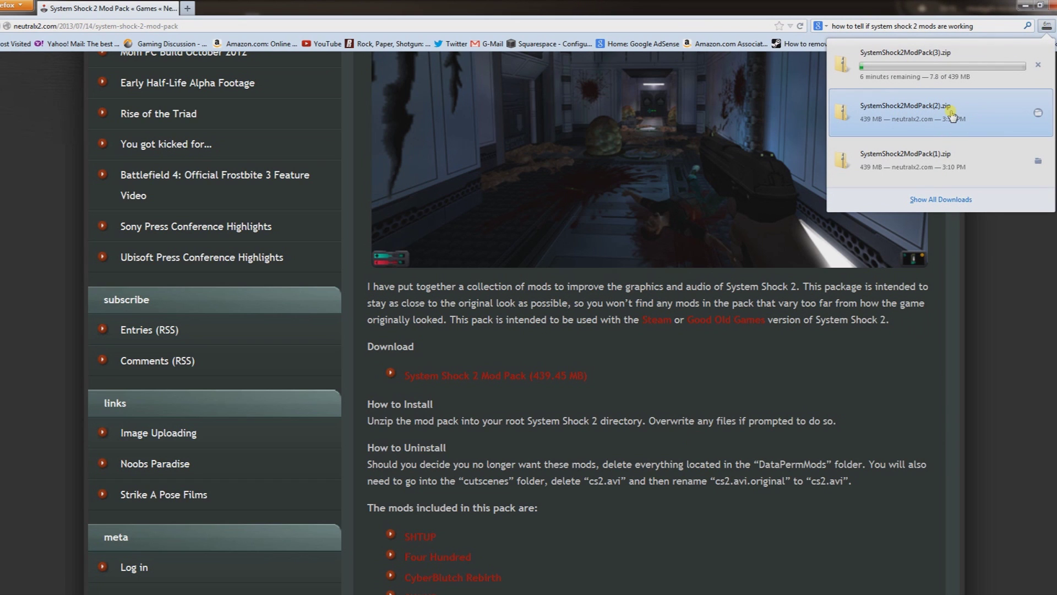
{"action": "left_click", "coordinate": [1038, 114]}
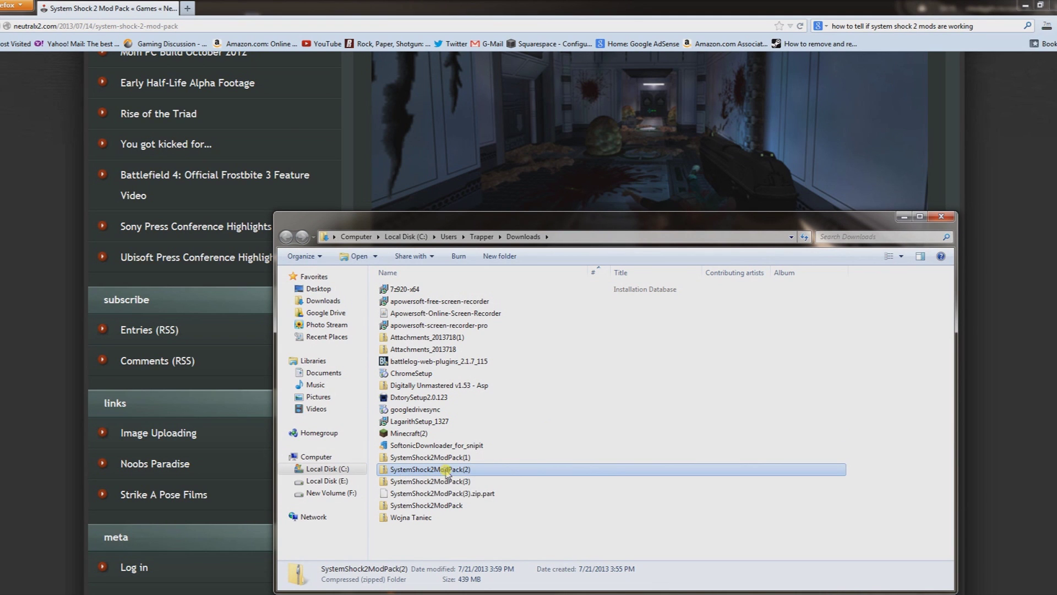
Copy the SystemShock2ModPack(2) zip and close the Downloads window
{"action": "right_click", "coordinate": [446, 472]}
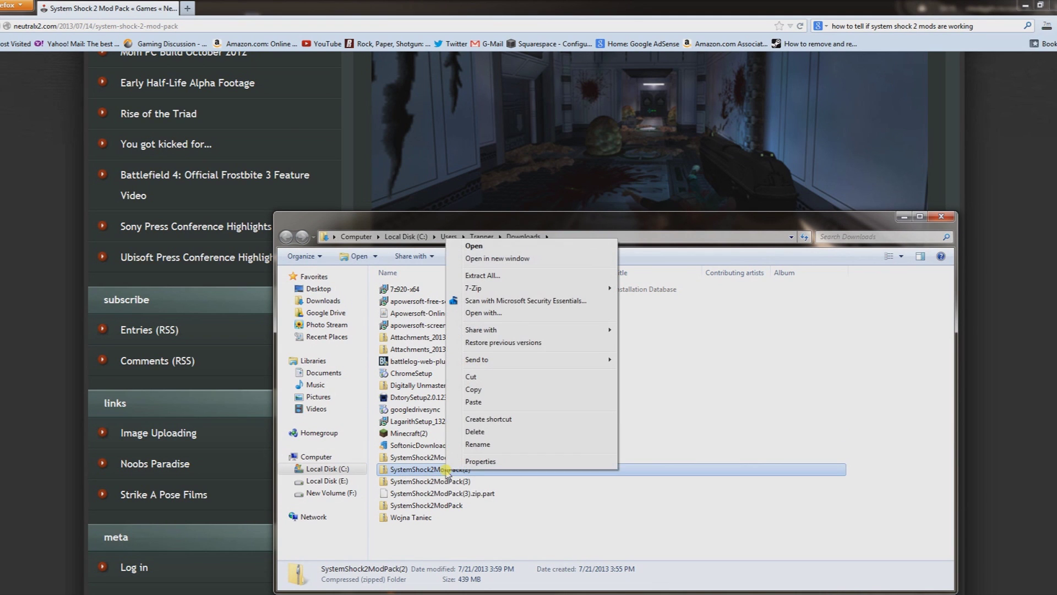
{"action": "left_click", "coordinate": [509, 389]}
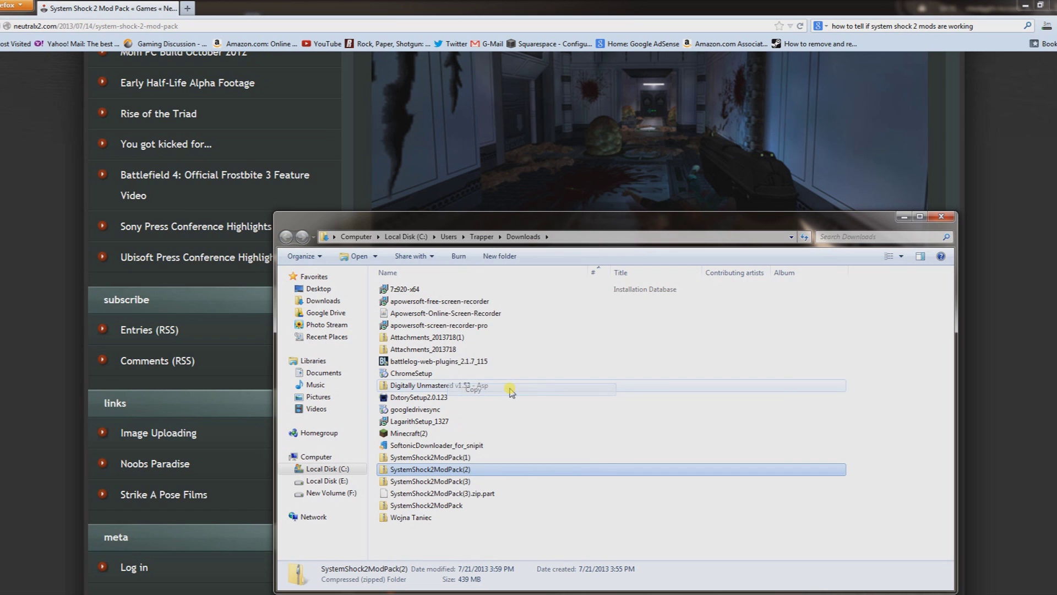
{"action": "left_click", "coordinate": [949, 220]}
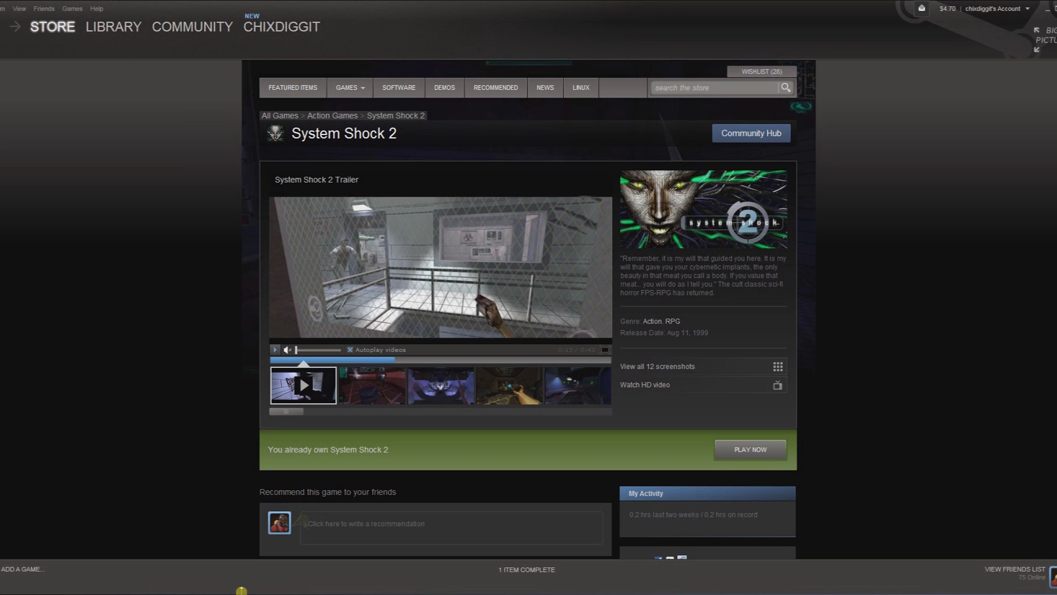
Open System Shock 2's SS2 install folder through its Steam library Properties, Local Files
{"action": "left_click", "coordinate": [96, 29]}
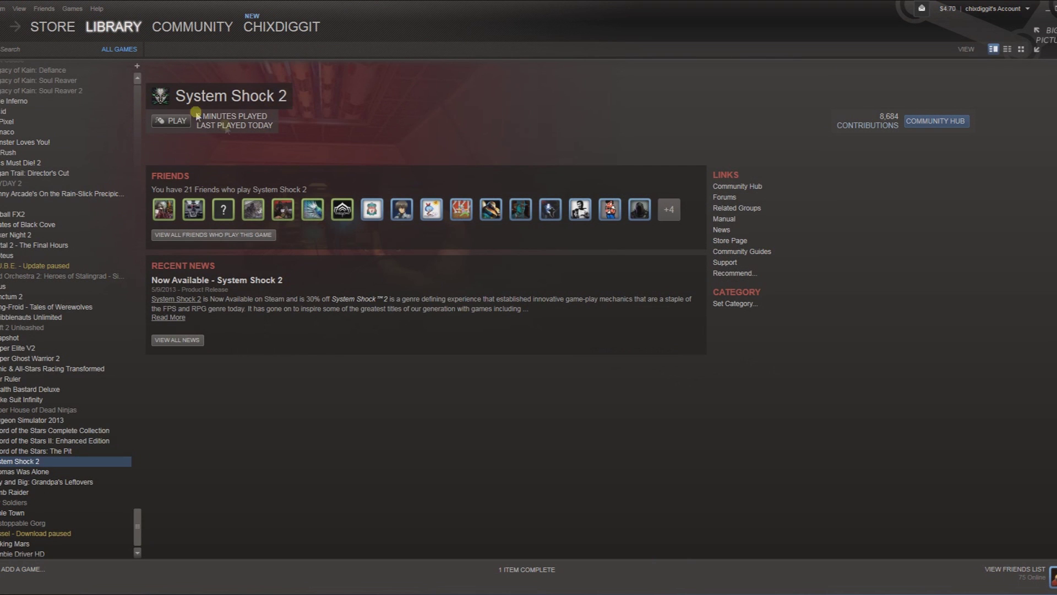
{"action": "right_click", "coordinate": [19, 462]}
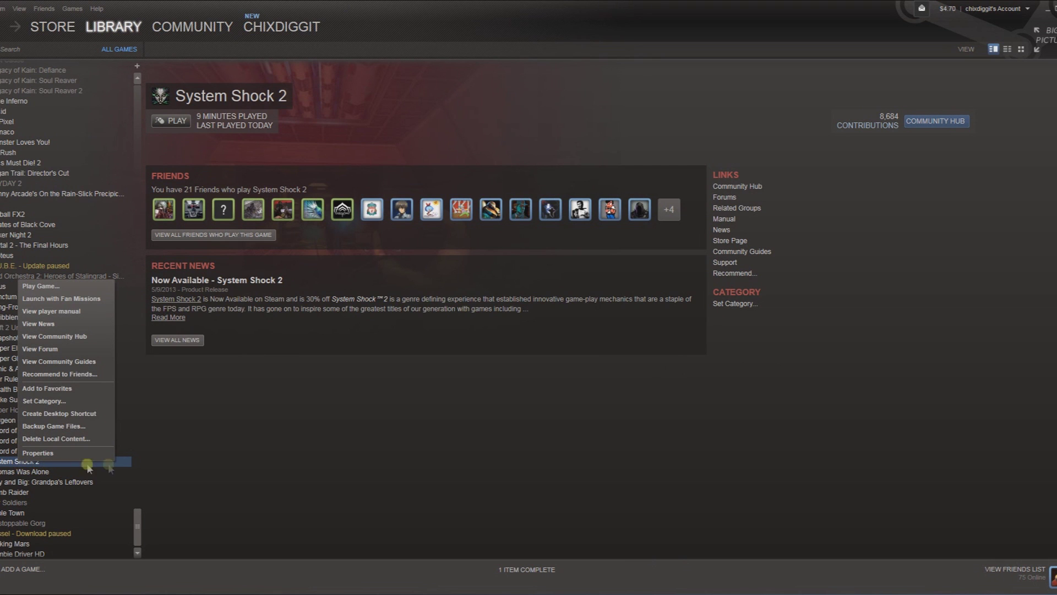
{"action": "left_click", "coordinate": [37, 454]}
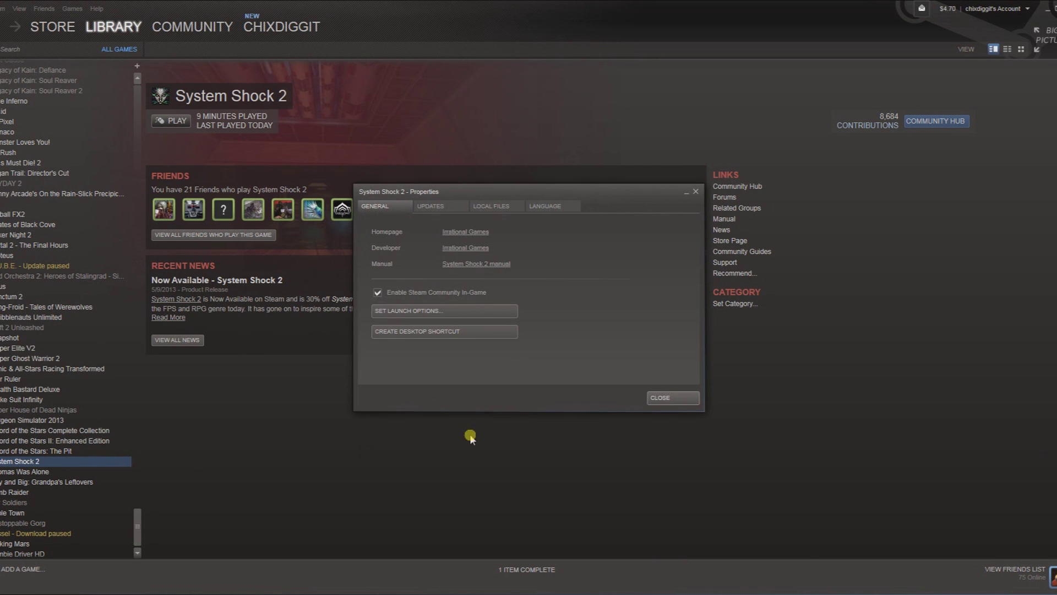
{"action": "left_click", "coordinate": [501, 208]}
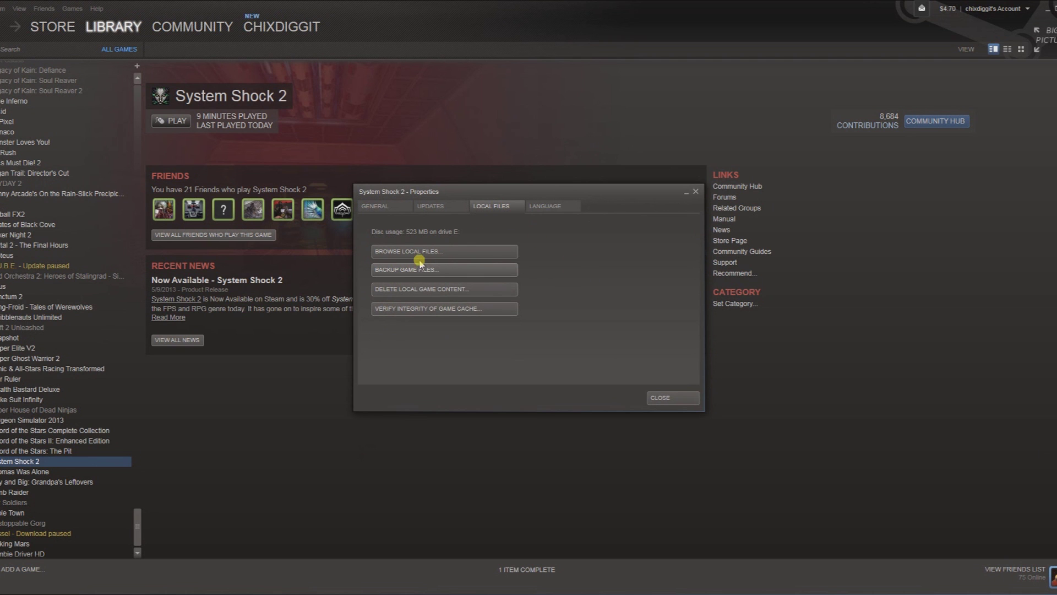
{"action": "left_click", "coordinate": [450, 251]}
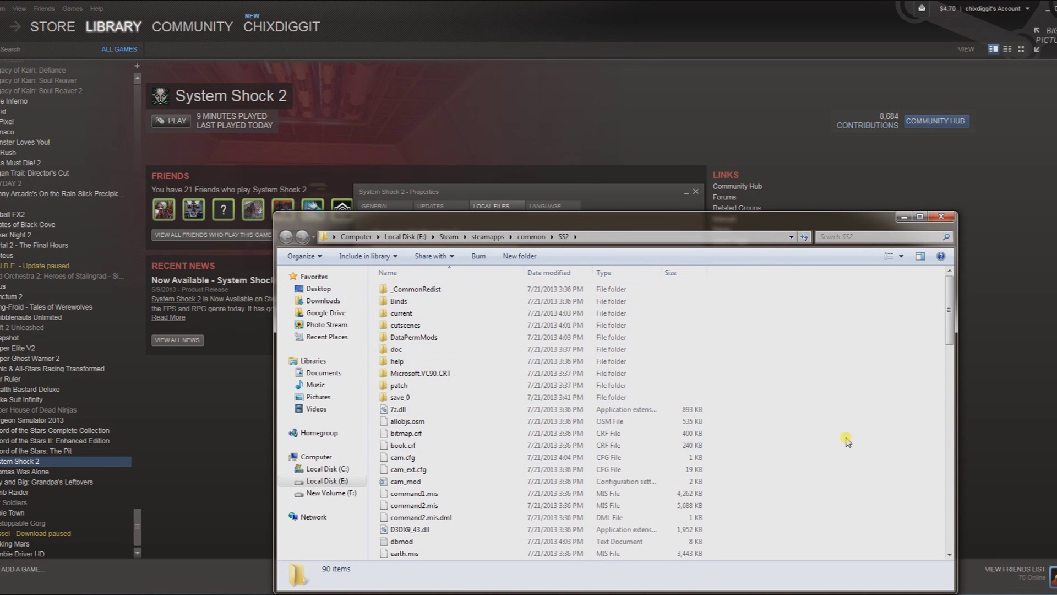
Paste the mod pack zip into SS2 and extract it into a SystemShock2ModPack(2) folder
{"action": "right_click", "coordinate": [848, 375]}
{"action": "left_click", "coordinate": [895, 451]}
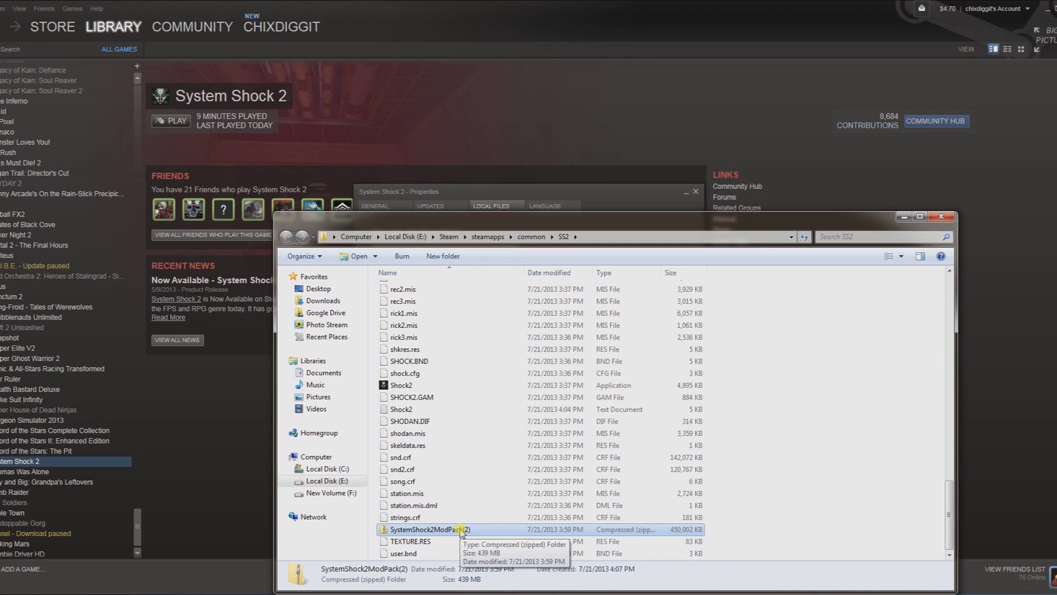
{"action": "right_click", "coordinate": [460, 531]}
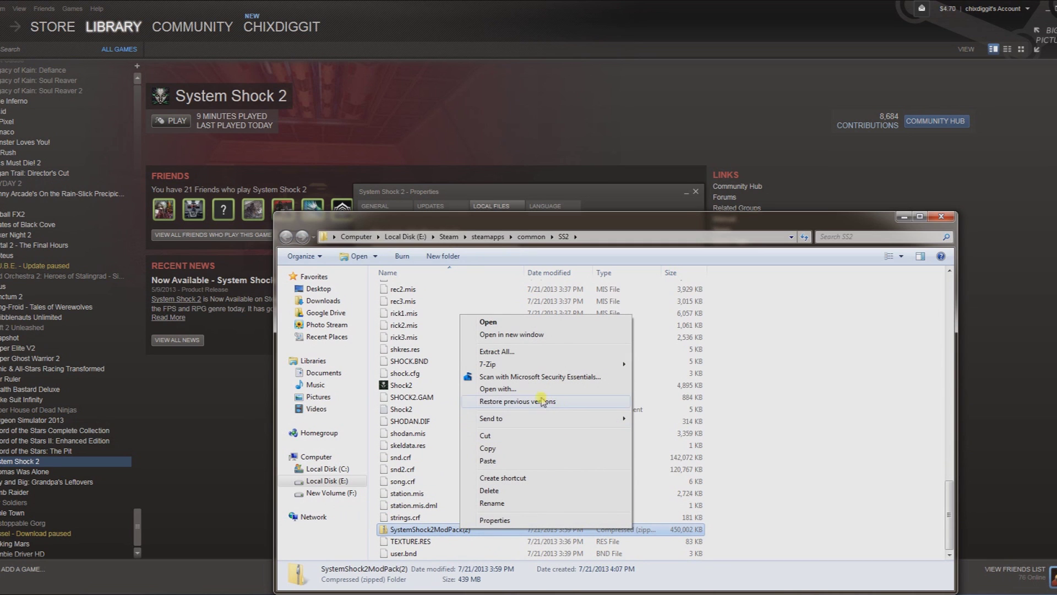
{"action": "left_click", "coordinate": [521, 351]}
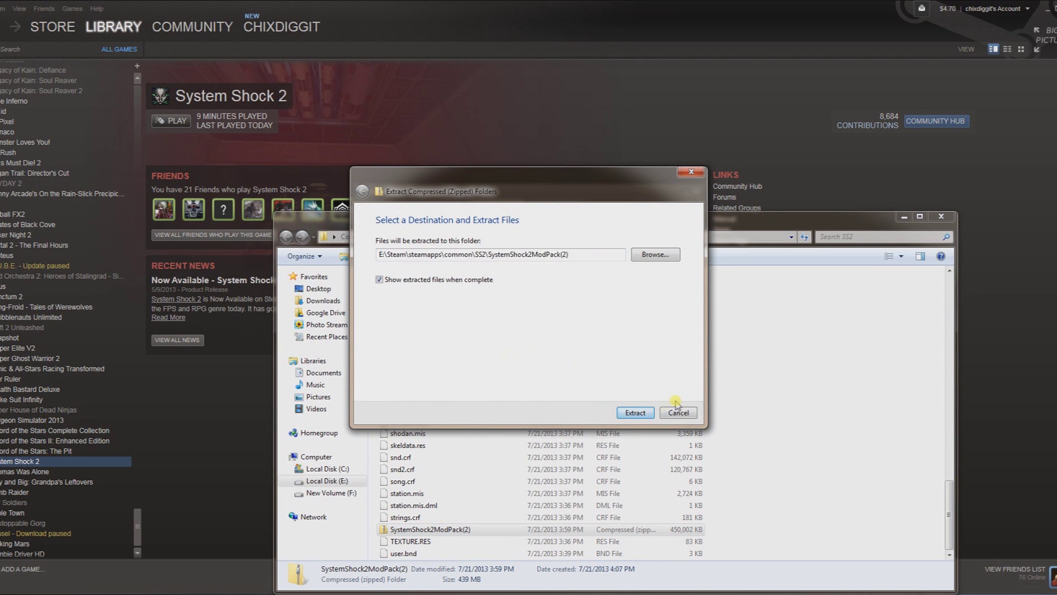
{"action": "left_click", "coordinate": [635, 413]}
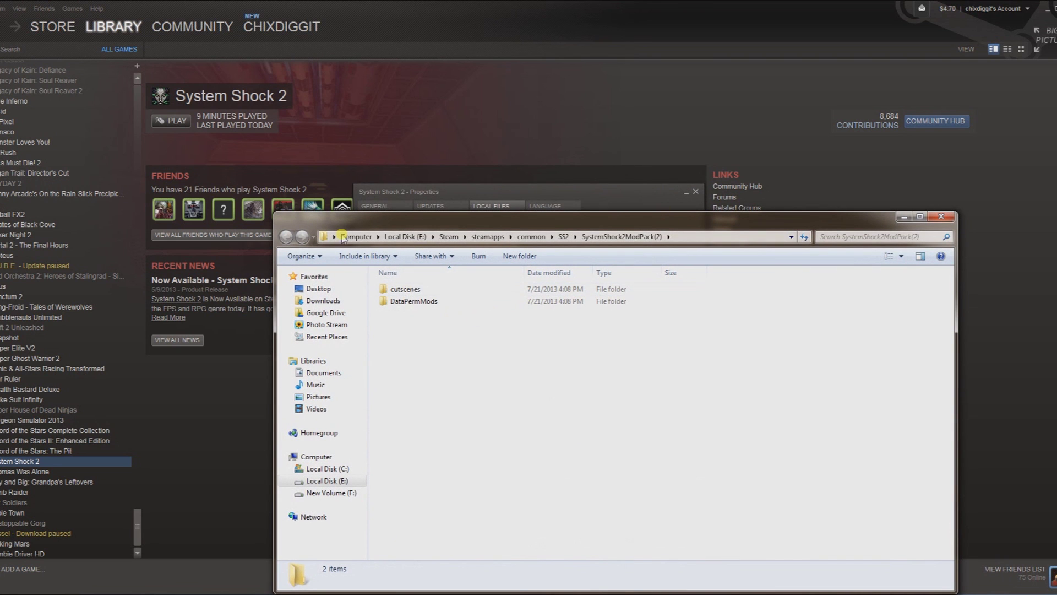
Copy the cutscenes and DataPermMods folders, then close the mod pack window to return to SS2
{"action": "left_click_drag", "start_coordinate": [516, 351], "coordinate": [396, 284]}
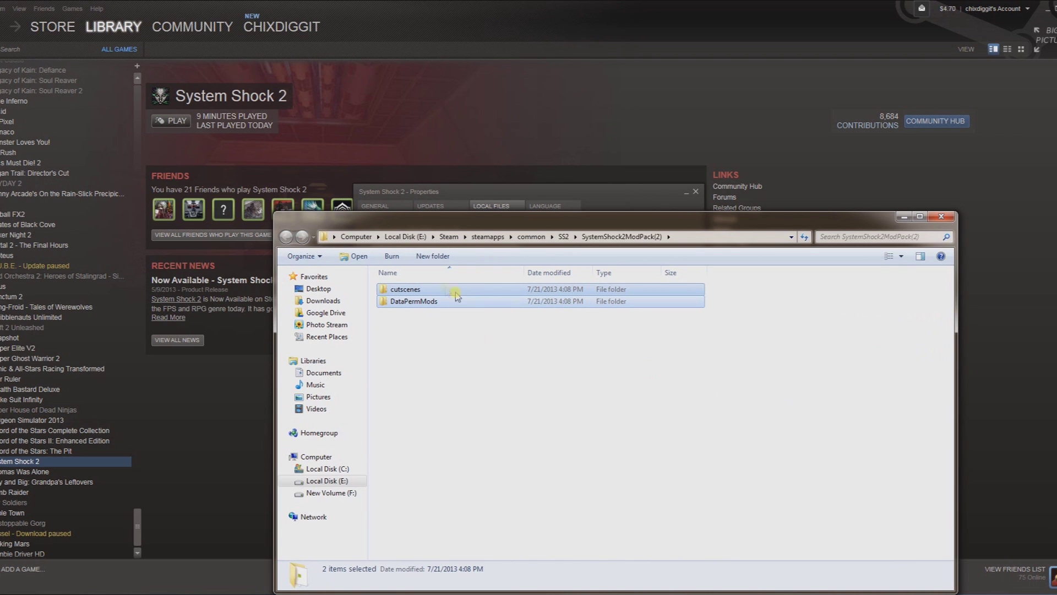
{"action": "right_click", "coordinate": [435, 297]}
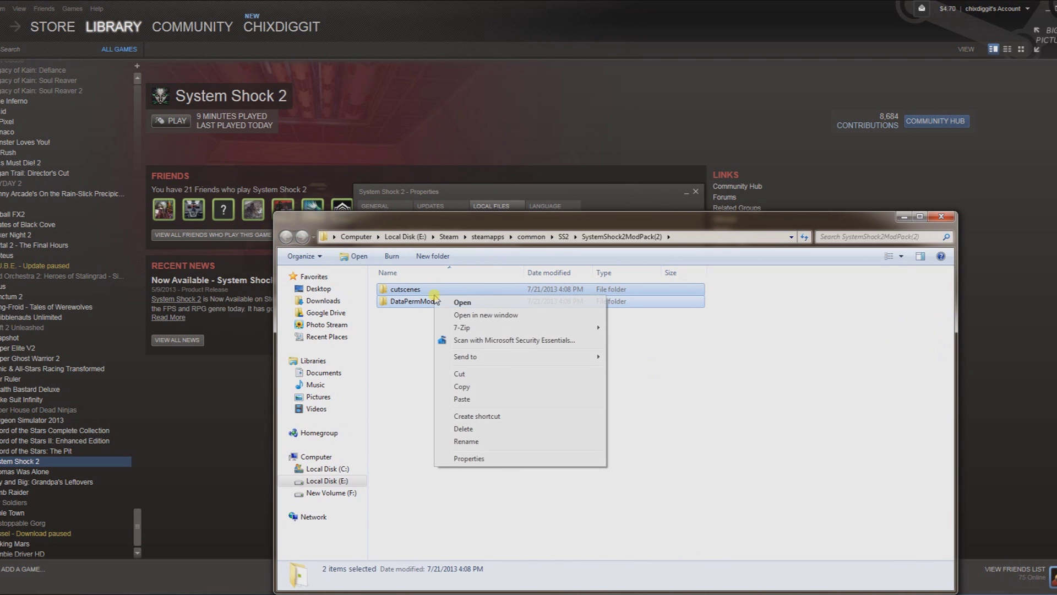
{"action": "left_click", "coordinate": [521, 388]}
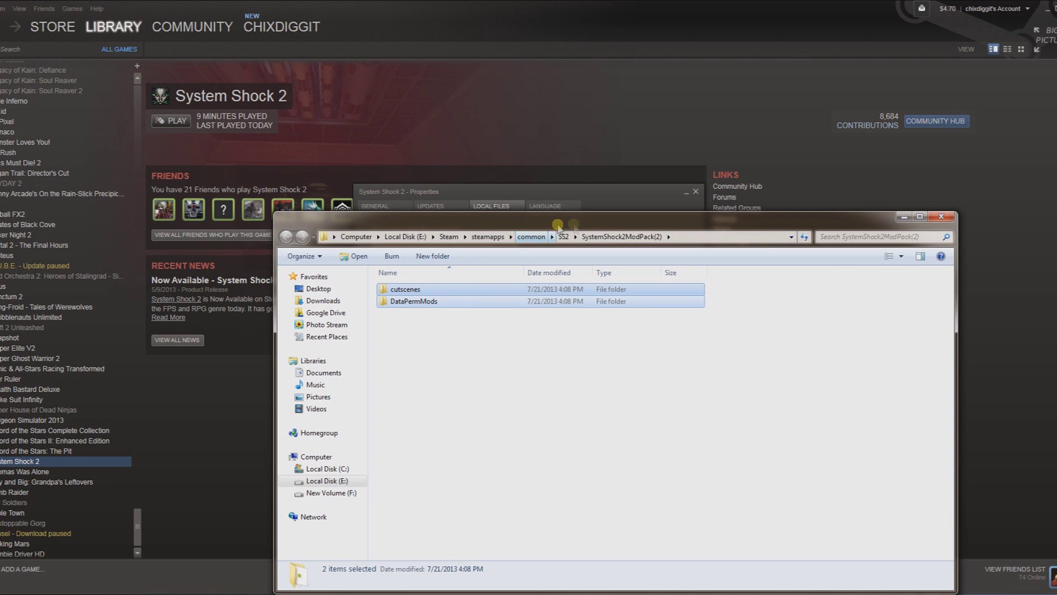
{"action": "left_click_drag", "start_coordinate": [910, 221], "coordinate": [914, 289]}
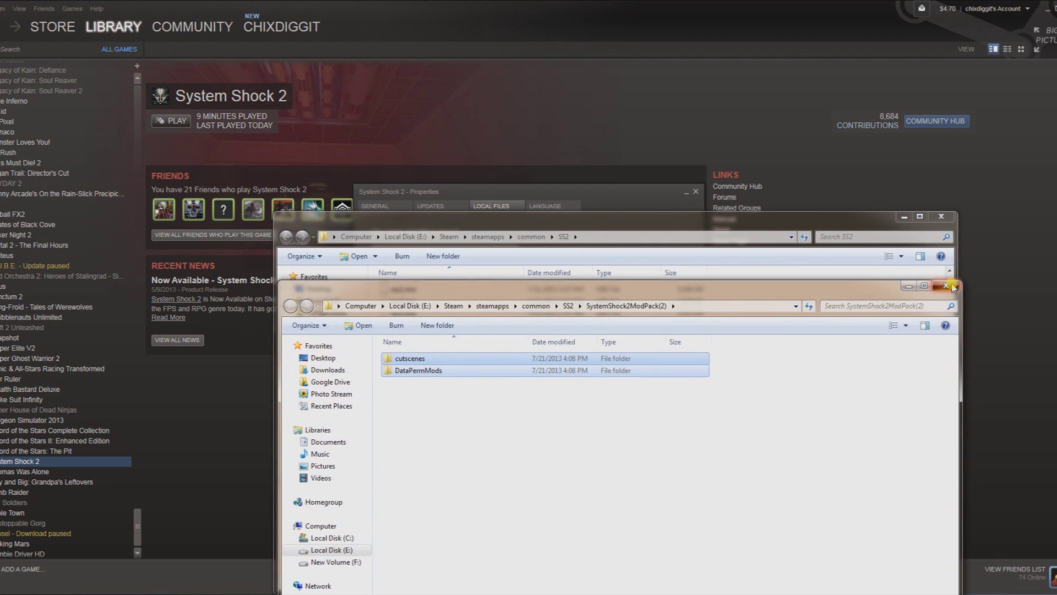
{"action": "left_click", "coordinate": [953, 288]}
{"action": "left_click", "coordinate": [708, 354]}
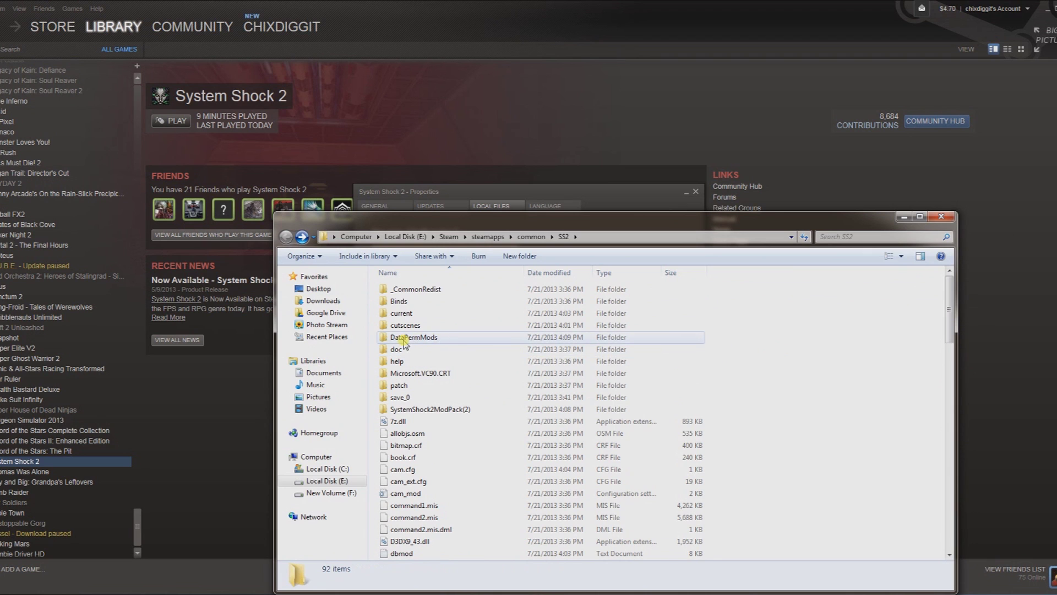
Paste cutscenes and DataPermMods into SS2, merging both folders and replacing cs2.avi and cs2.avi.original
{"action": "right_click", "coordinate": [829, 342]}
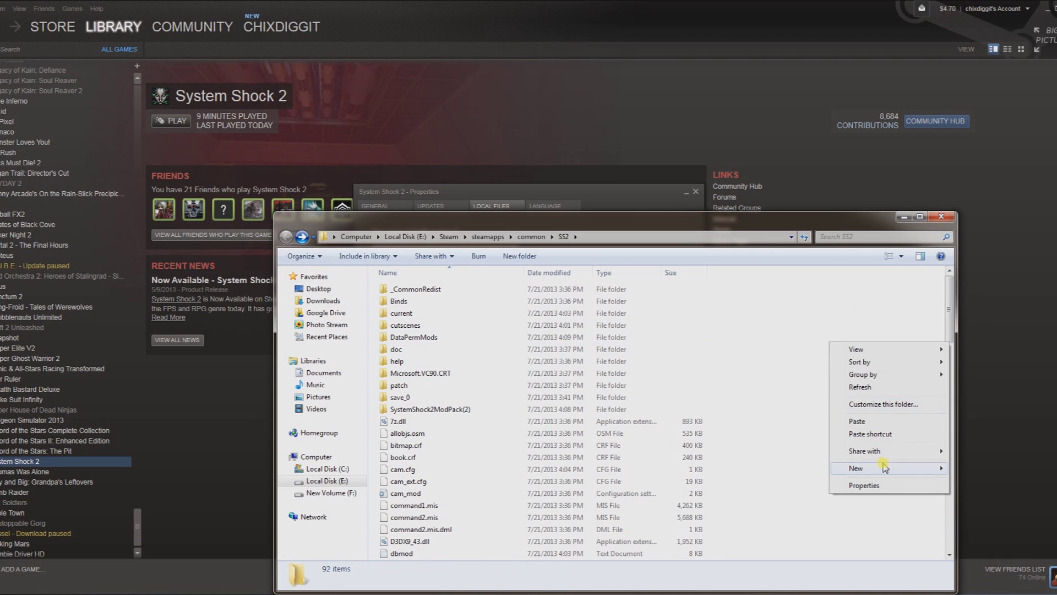
{"action": "left_click", "coordinate": [858, 422]}
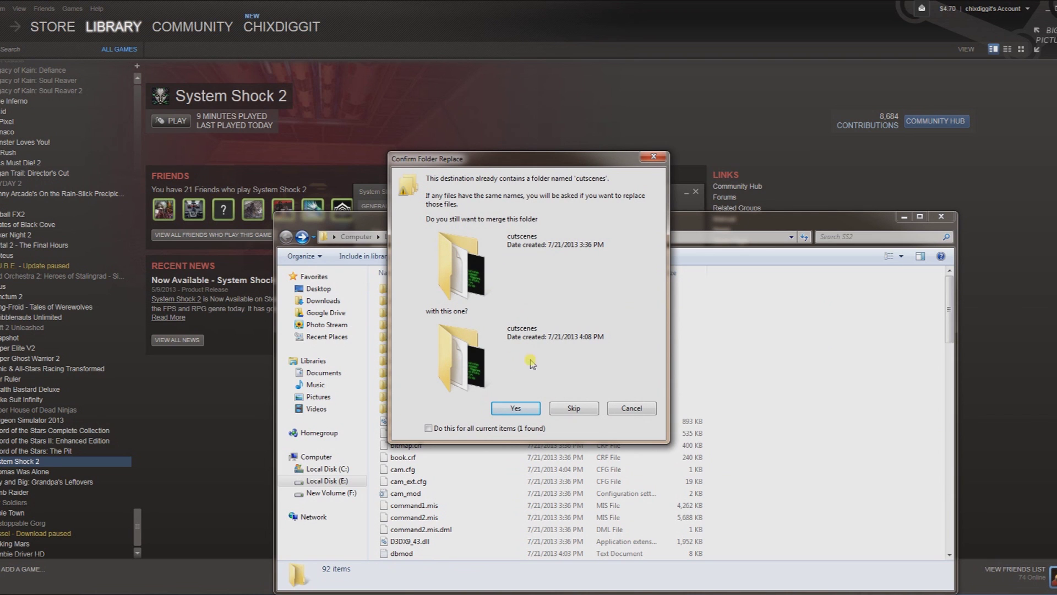
{"action": "left_click", "coordinate": [515, 409]}
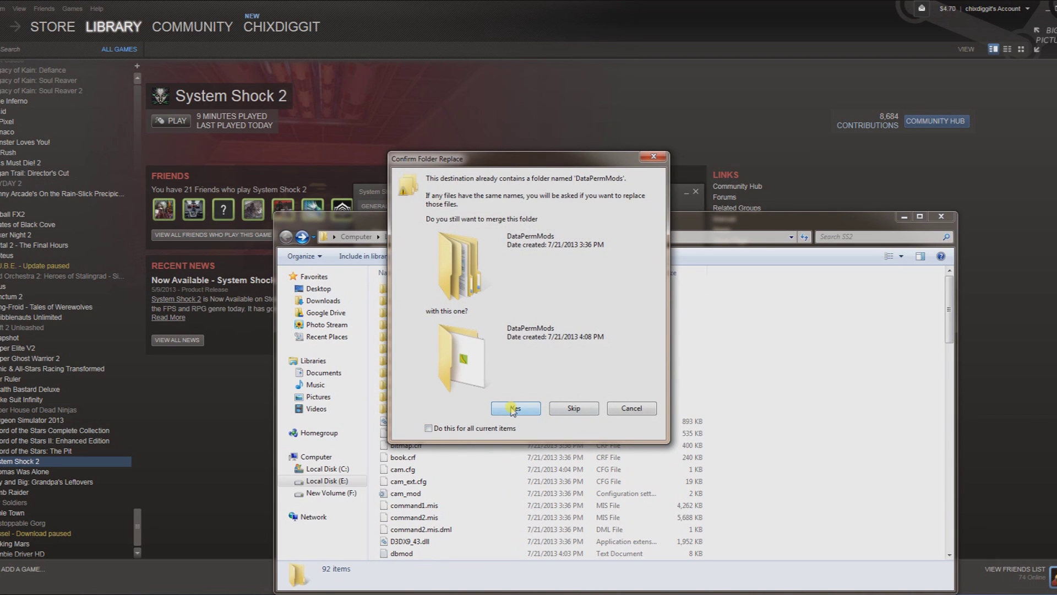
{"action": "left_click", "coordinate": [515, 408]}
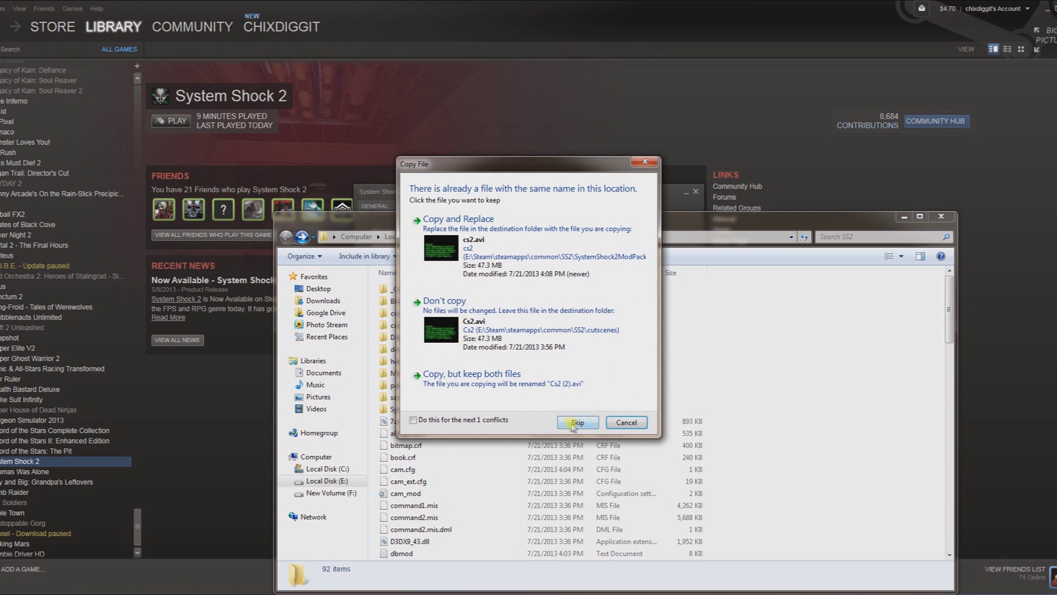
{"action": "left_click", "coordinate": [477, 234]}
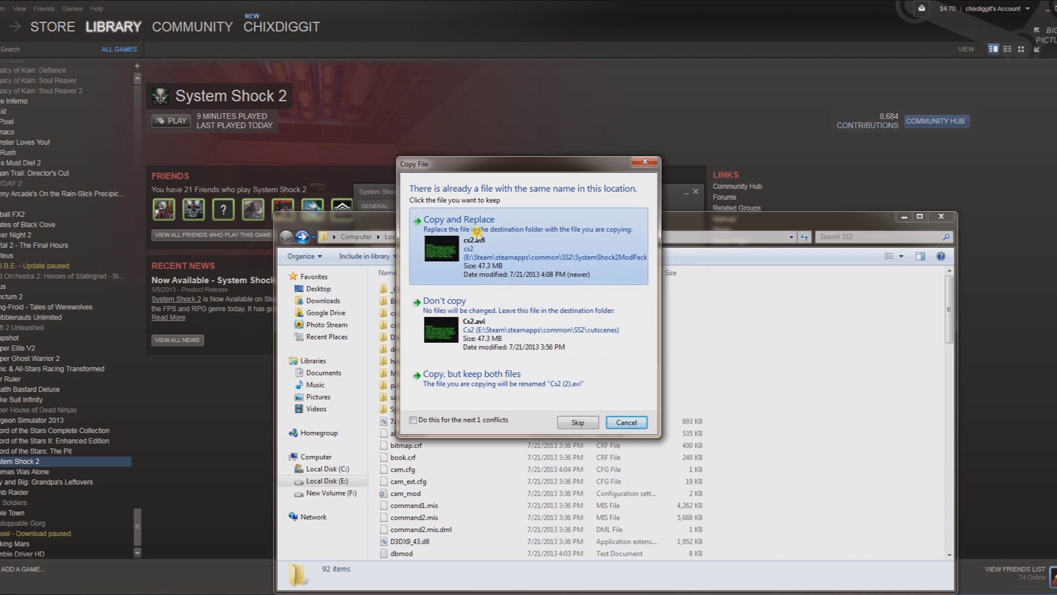
{"action": "left_click", "coordinate": [528, 246]}
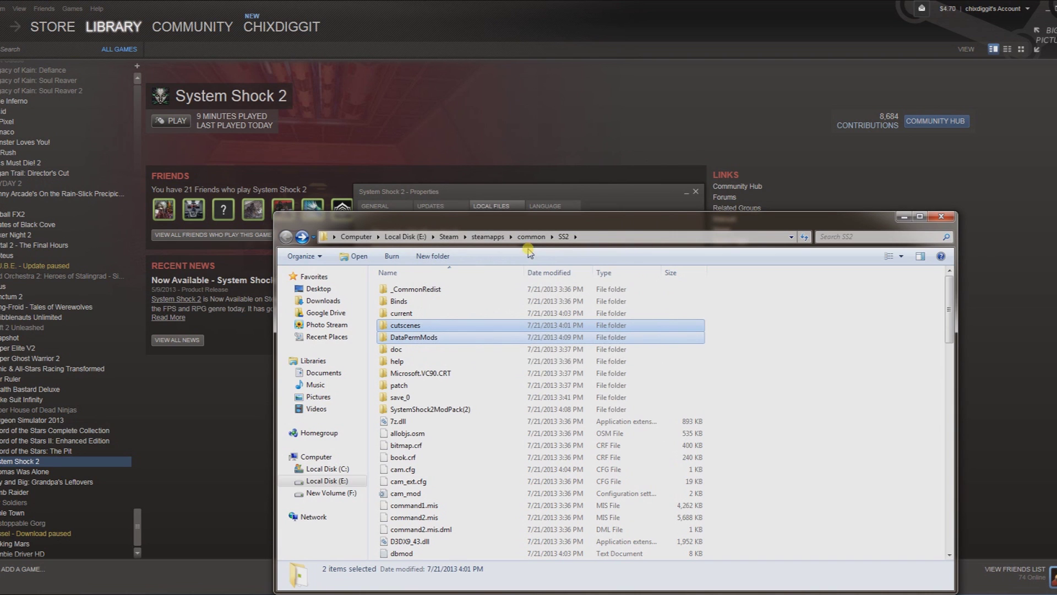
Delete the extracted SystemShock2ModPack(2) folder from SS2 to the Recycle Bin
{"action": "left_click", "coordinate": [421, 411]}
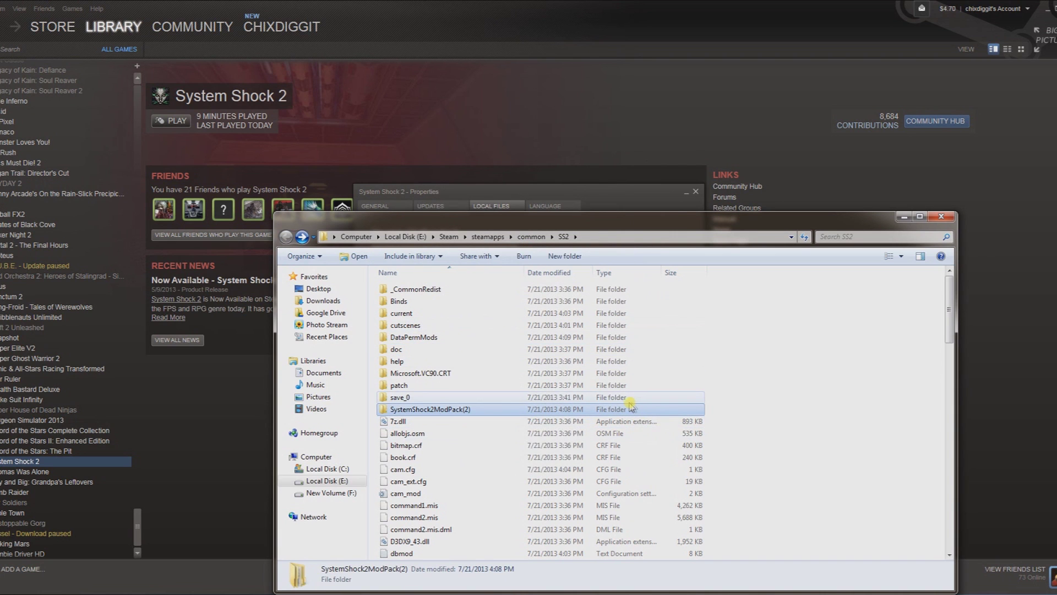
{"action": "key", "text": "Delete"}
{"action": "left_click", "coordinate": [568, 354]}
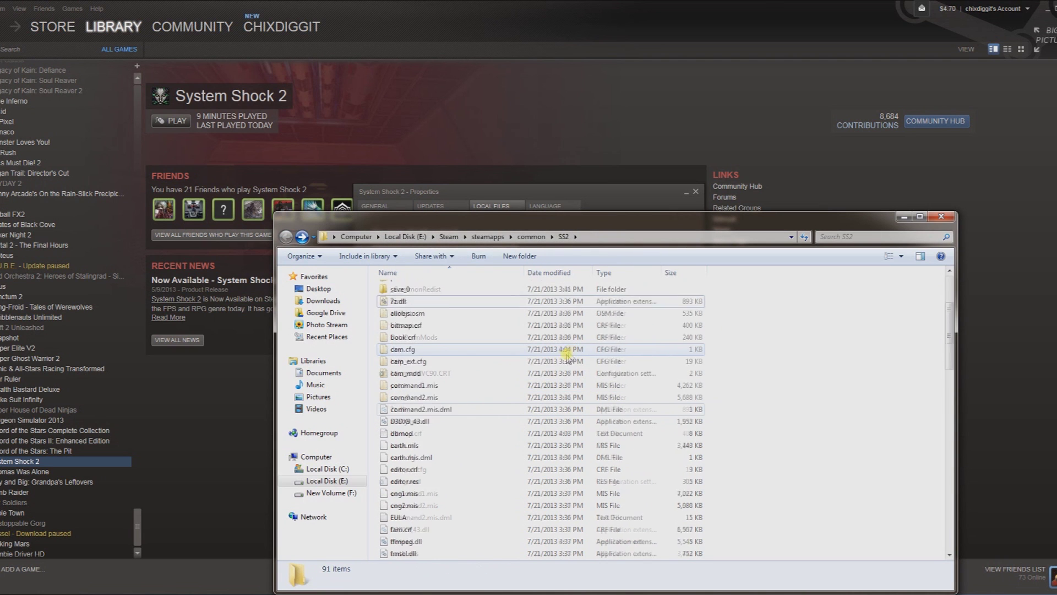
Delete the SystemShock2ModPack(2) zip archive and close the SS2 folder window
{"action": "scroll", "coordinate": [567, 357], "scroll_direction": "down", "scroll_amount": 20}
{"action": "left_click", "coordinate": [461, 530]}
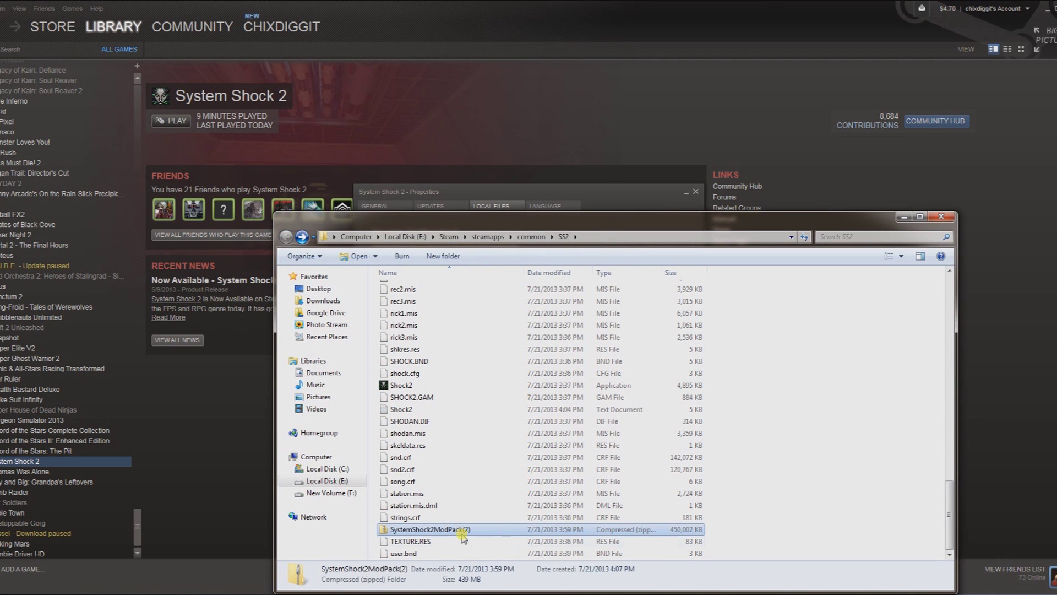
{"action": "key", "text": "Delete"}
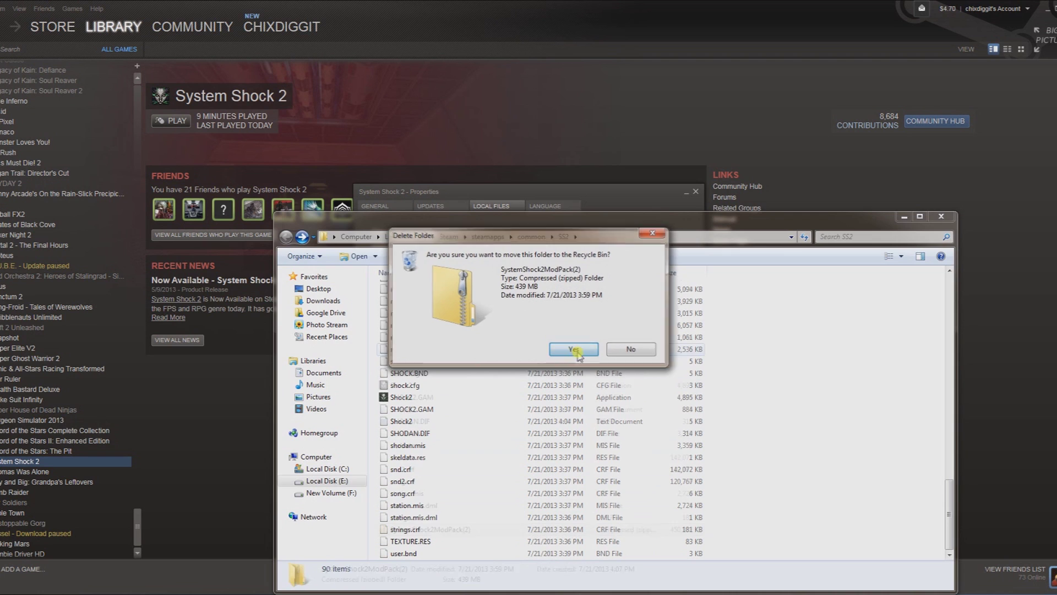
{"action": "left_click", "coordinate": [577, 352]}
{"action": "left_click", "coordinate": [942, 215]}
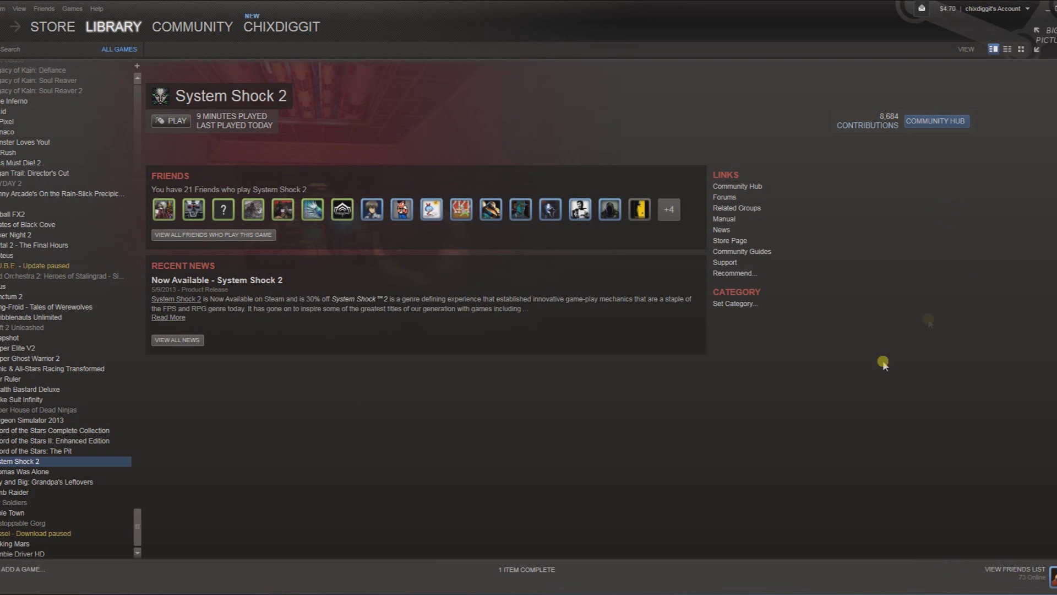